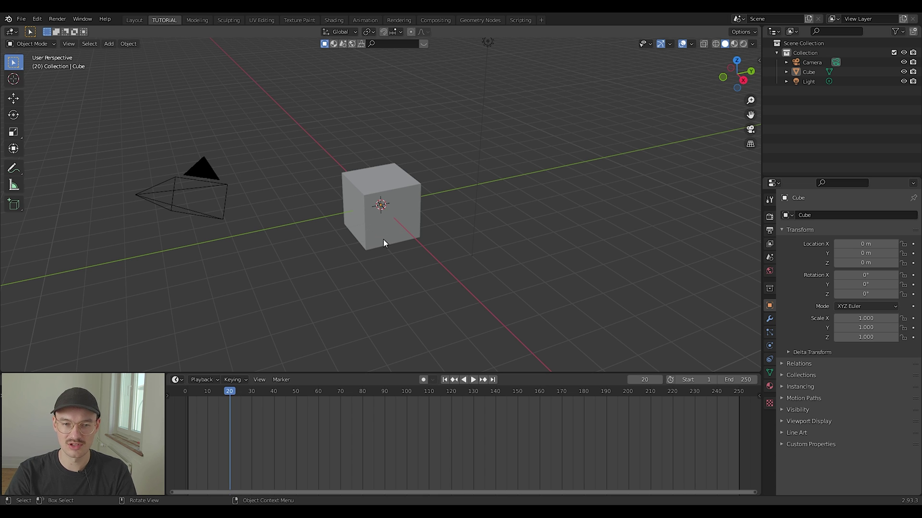
Step: Select the default cube in the viewport
{"action": "left_click", "coordinate": [383, 239]}
Step: Delete the cube, load the Richier01 statue from recent files, and split the viewport in two
{"action": "key", "text": "Delete"}
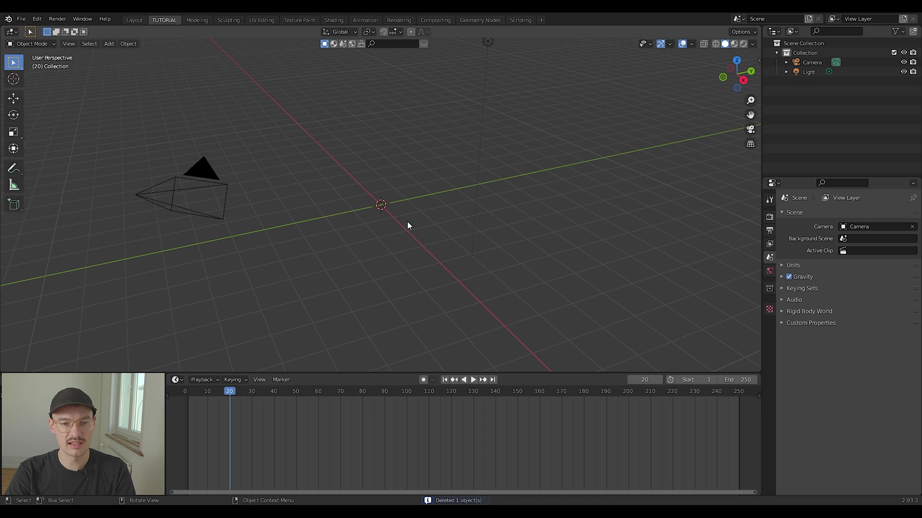
{"action": "left_click", "coordinate": [21, 18]}
{"action": "mouse_move", "coordinate": [59, 53]}
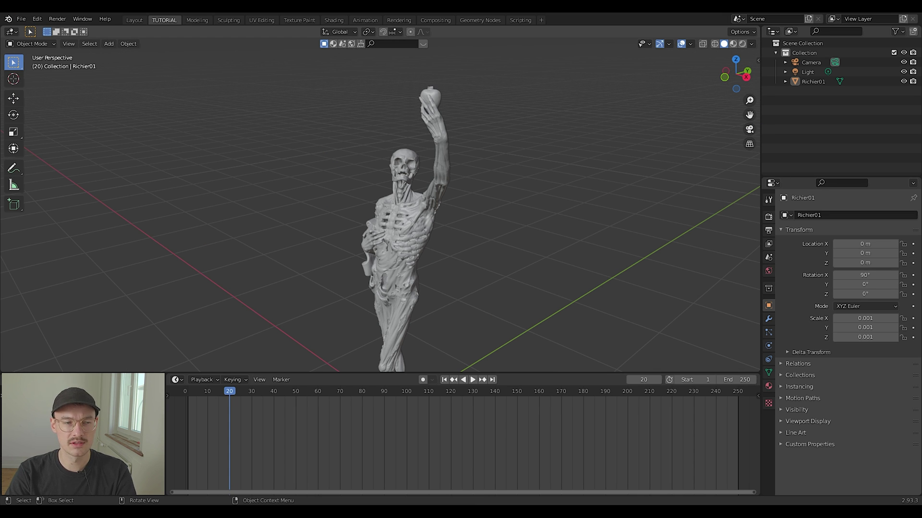
{"action": "left_click_drag", "start_coordinate": [1, 27], "coordinate": [311, 120]}
{"action": "left_click", "coordinate": [9, 32]}
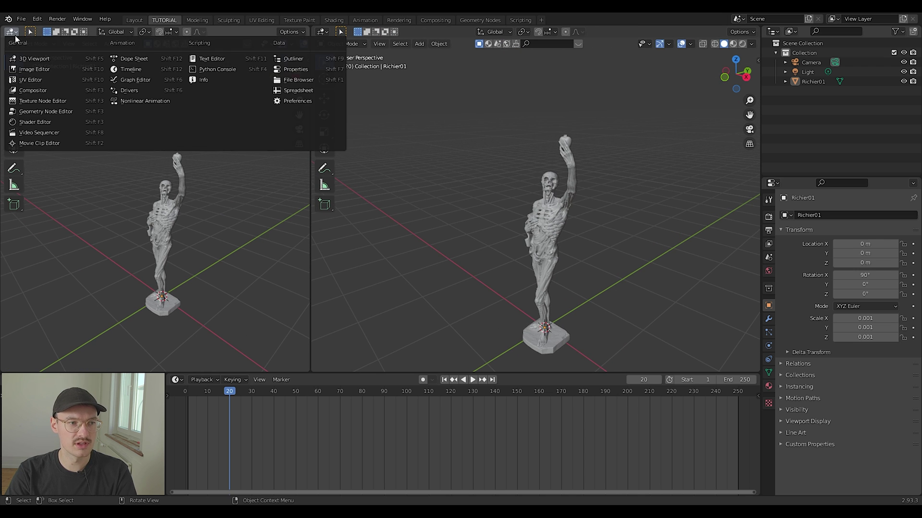
Step: Make the left view a Shader Editor and set the statue's Principled BSDF Metallic to 1.000
{"action": "left_click", "coordinate": [42, 119]}
{"action": "key", "text": "n"}
{"action": "left_click", "coordinate": [552, 215]}
{"action": "middle_click_drag", "start_coordinate": [123, 110], "coordinate": [70, 111]}
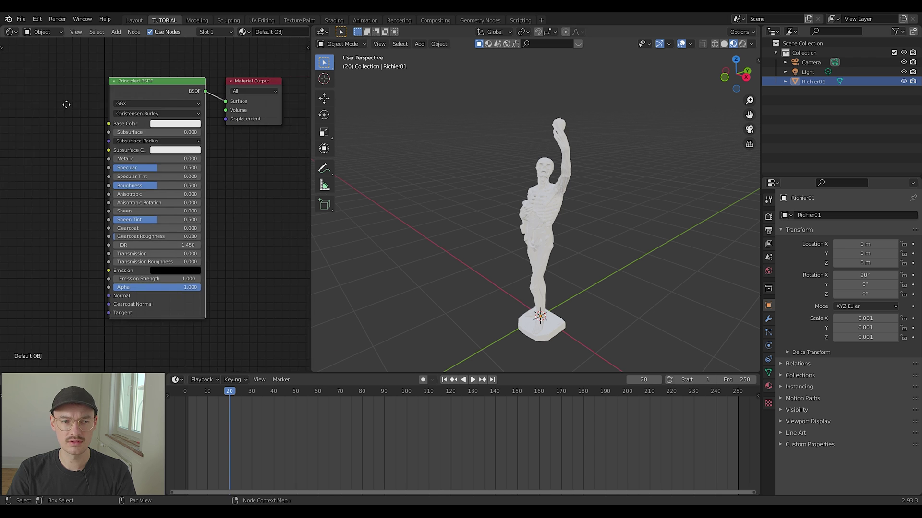
{"action": "scroll", "coordinate": [70, 111], "scroll_direction": "down", "scroll_amount": 1}
{"action": "left_click", "coordinate": [554, 210]}
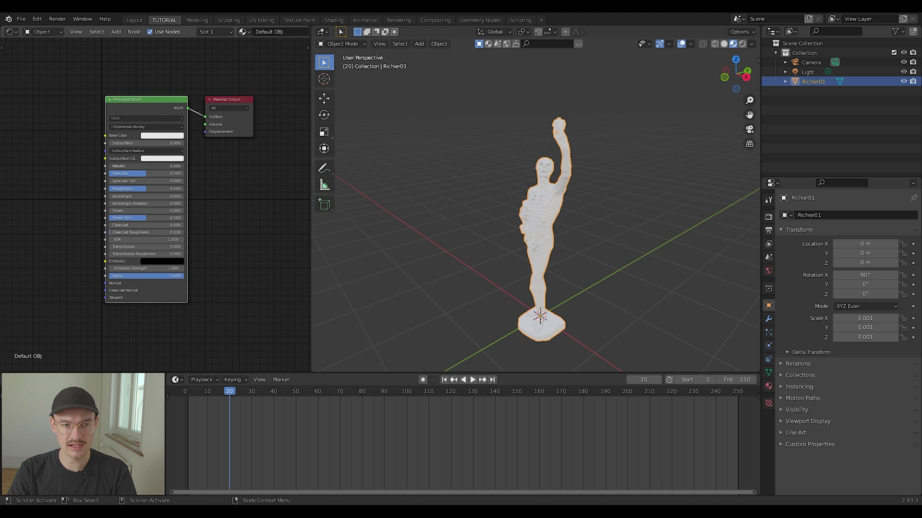
{"action": "left_click_drag", "start_coordinate": [138, 166], "coordinate": [187, 166]}
{"action": "scroll", "coordinate": [485, 202], "scroll_direction": "up", "scroll_amount": 4}
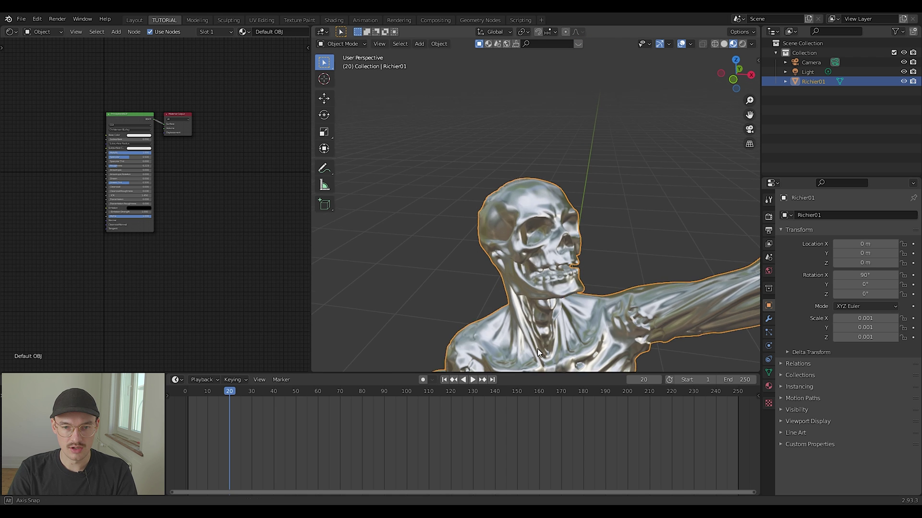
{"action": "middle_click_drag", "start_coordinate": [537, 348], "coordinate": [505, 247]}
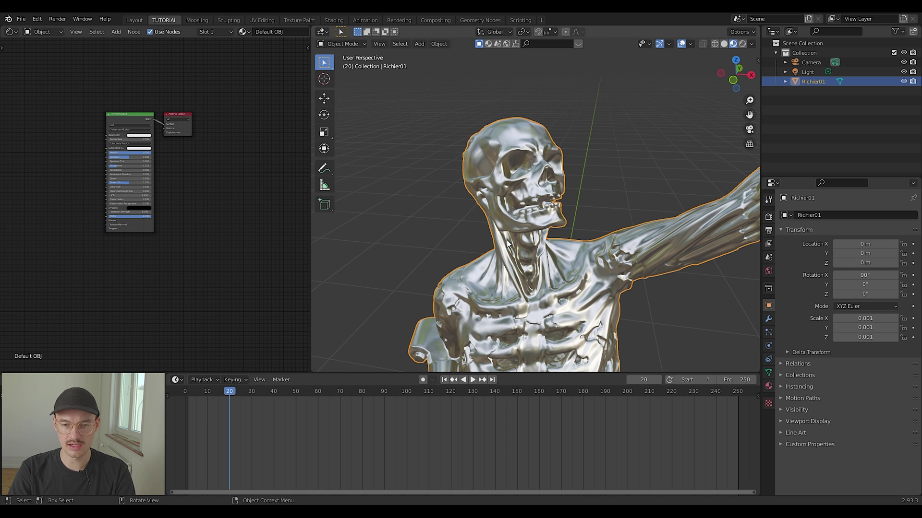
Step: Switch the statue's material from Default OBJ to metal.002 and view its texture nodes
{"action": "left_click", "coordinate": [244, 31]}
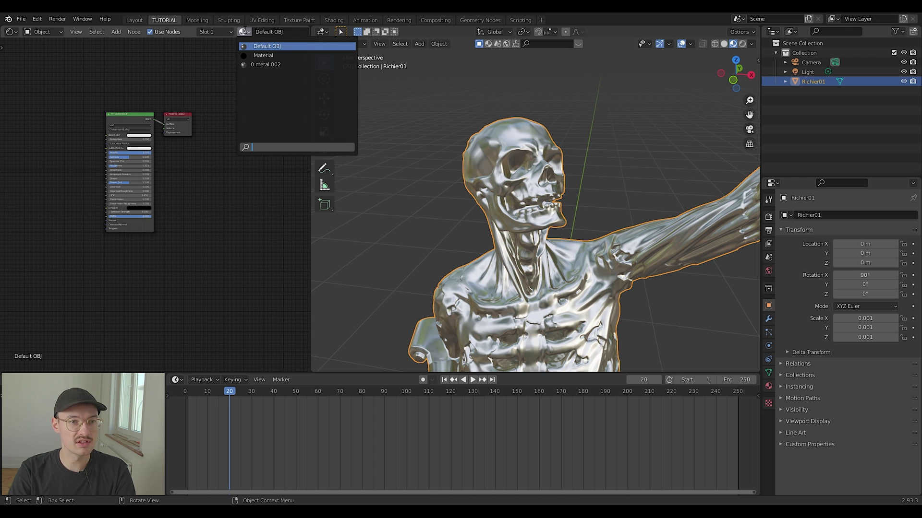
{"action": "left_click", "coordinate": [263, 66]}
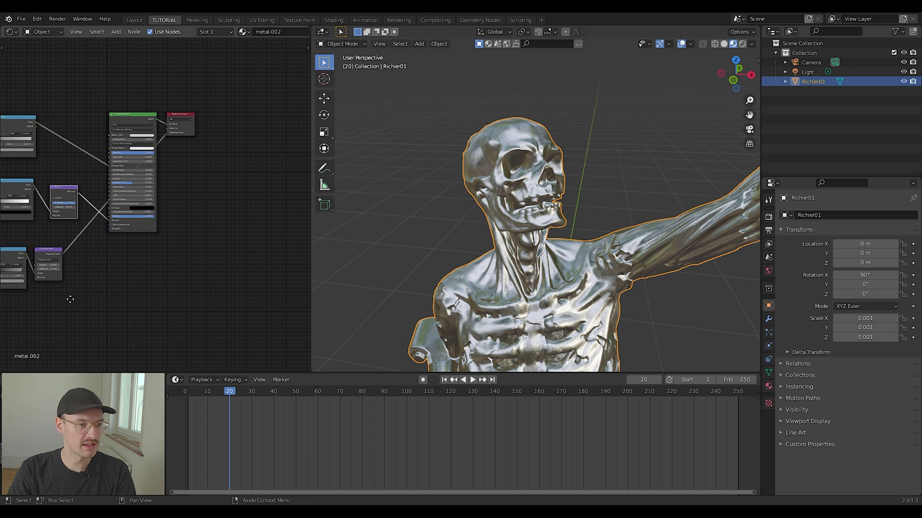
{"action": "middle_click_drag", "start_coordinate": [72, 299], "coordinate": [191, 317]}
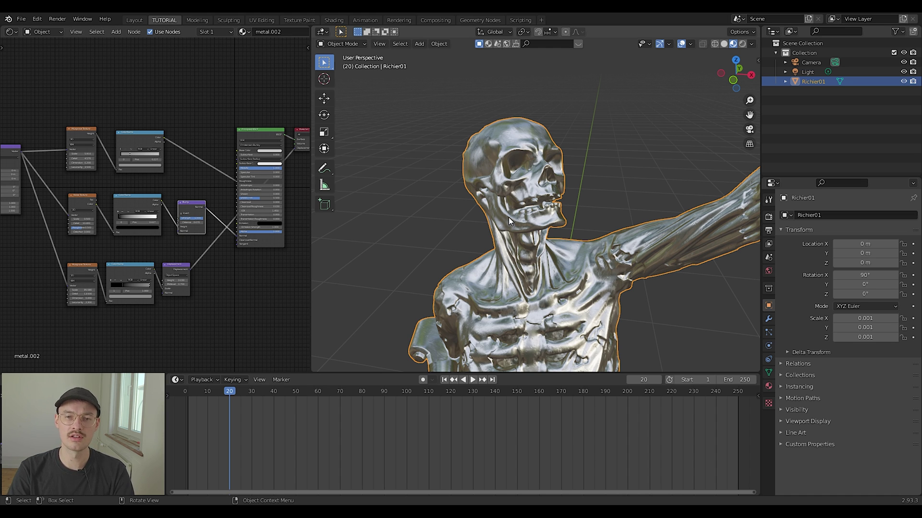
Step: Zoom and orbit around the skull to inspect its worn, scratched silver finish
{"action": "scroll", "coordinate": [508, 217], "scroll_direction": "up", "scroll_amount": 8}
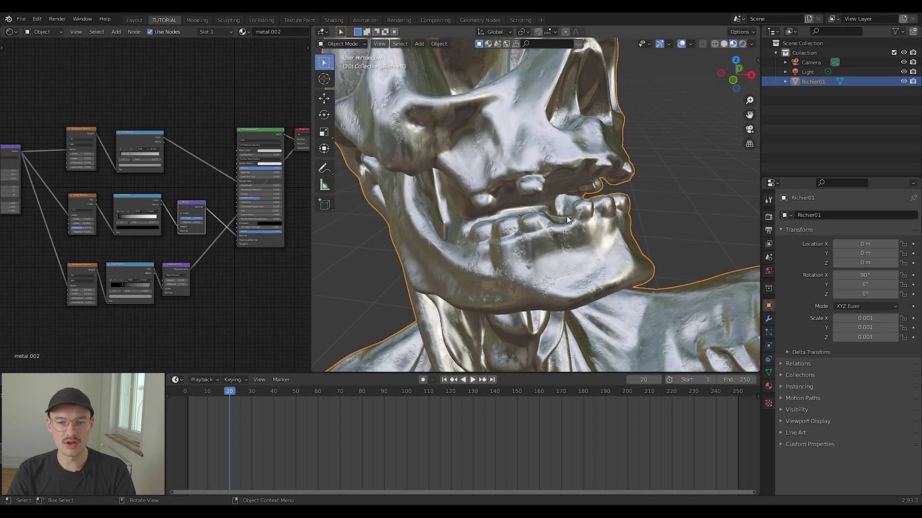
{"action": "middle_click_drag", "start_coordinate": [567, 220], "coordinate": [629, 296]}
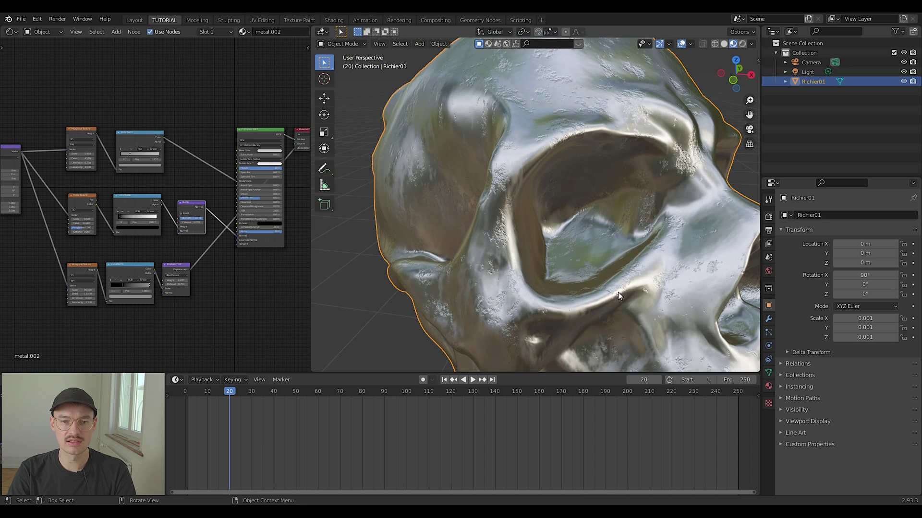
{"action": "scroll", "coordinate": [595, 285], "scroll_direction": "up", "scroll_amount": 4}
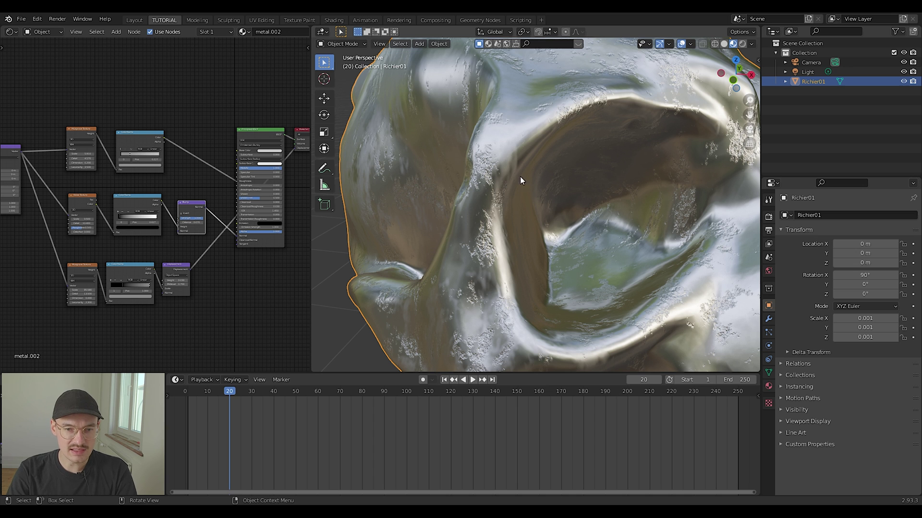
{"action": "middle_click_drag", "start_coordinate": [511, 171], "coordinate": [566, 140]}
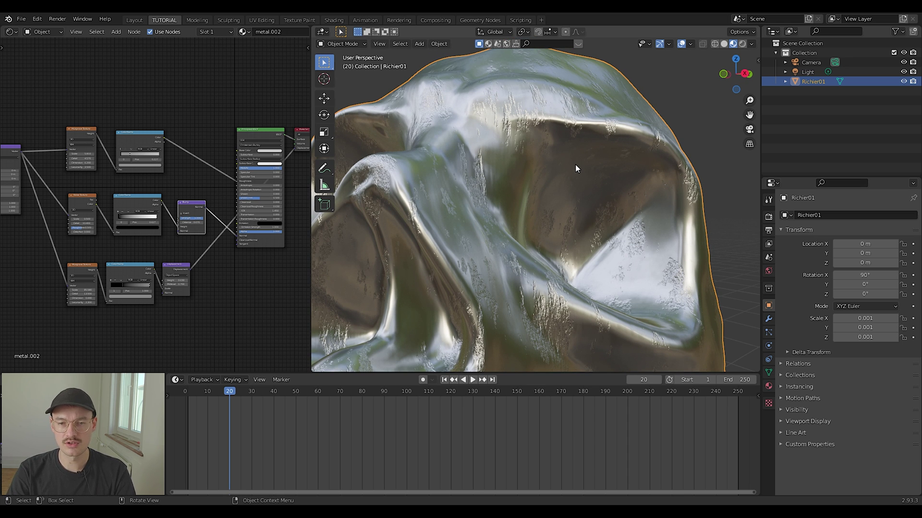
{"action": "scroll", "coordinate": [577, 168], "scroll_direction": "down", "scroll_amount": 5}
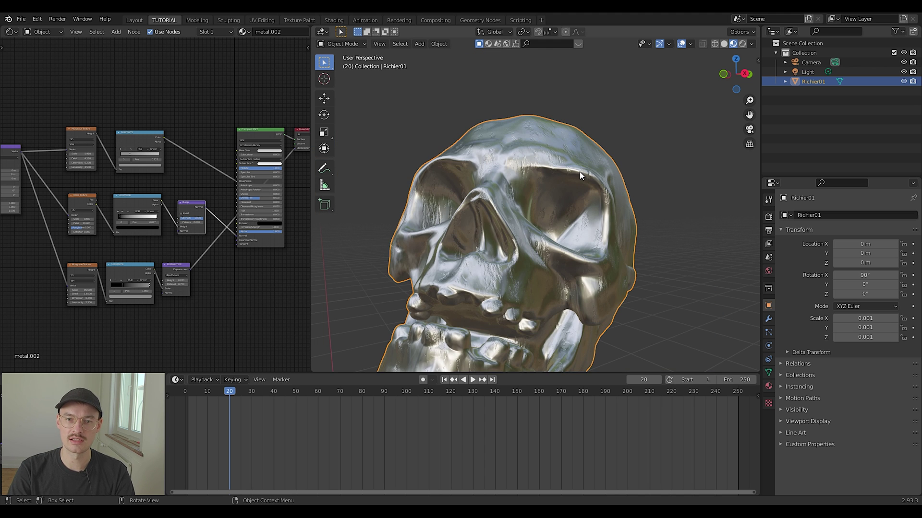
{"action": "scroll", "coordinate": [495, 197], "scroll_direction": "down", "scroll_amount": 8}
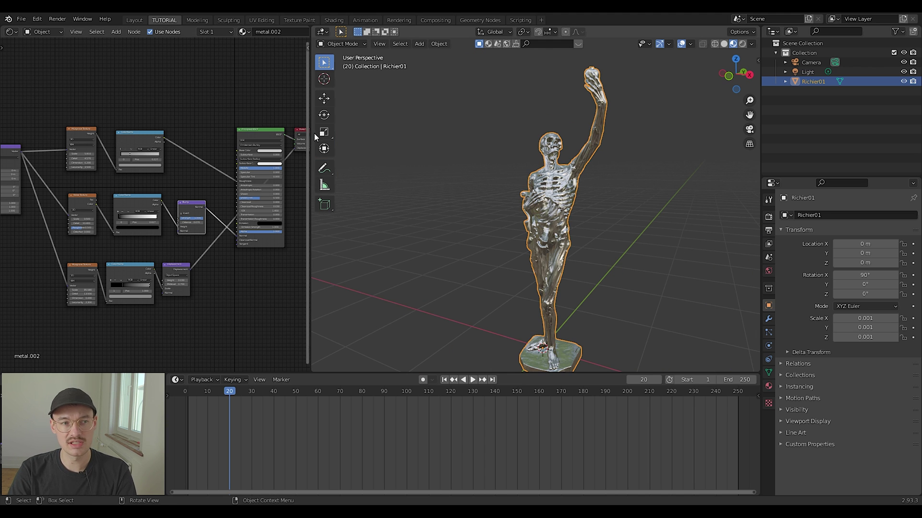
{"action": "left_click", "coordinate": [54, 33]}
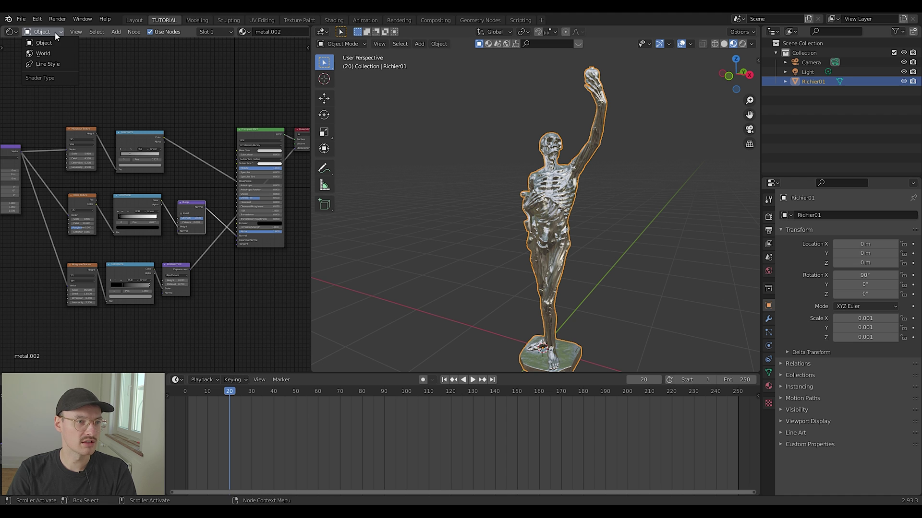
Step: In the World shader, add an Environment Texture node wired into the Background Color
{"action": "left_click", "coordinate": [51, 53]}
{"action": "key", "text": "Home"}
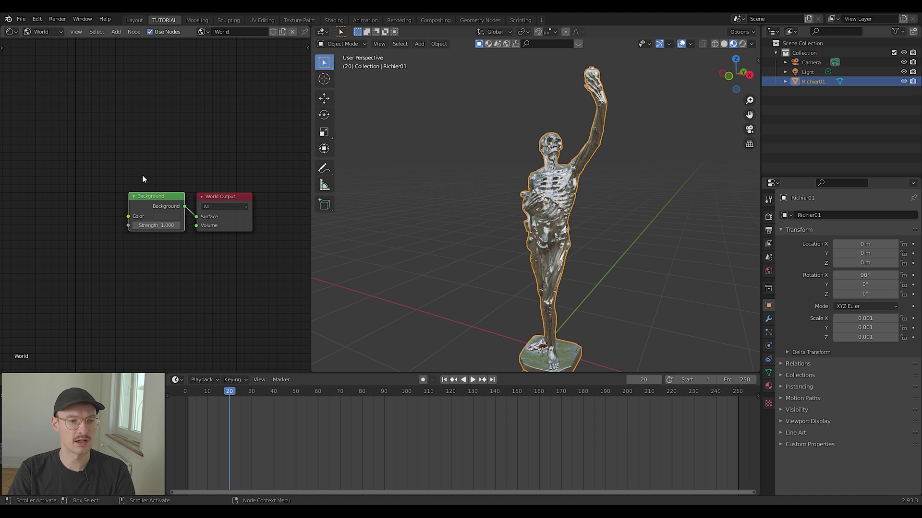
{"action": "scroll", "coordinate": [142, 175], "scroll_direction": "left", "scroll_amount": 5, "text": "ctrl"}
{"action": "key", "text": "shift+a"}
{"action": "left_click", "coordinate": [123, 171]}
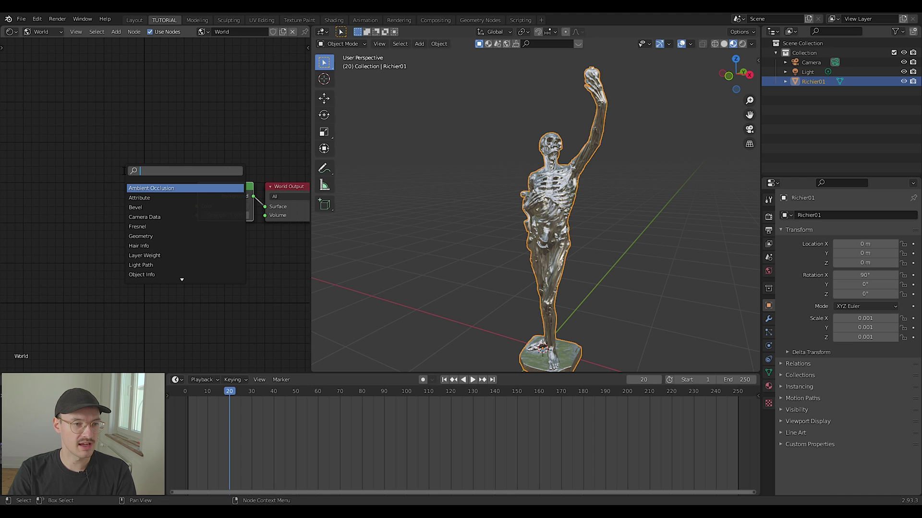
{"action": "type", "text": "envi"}
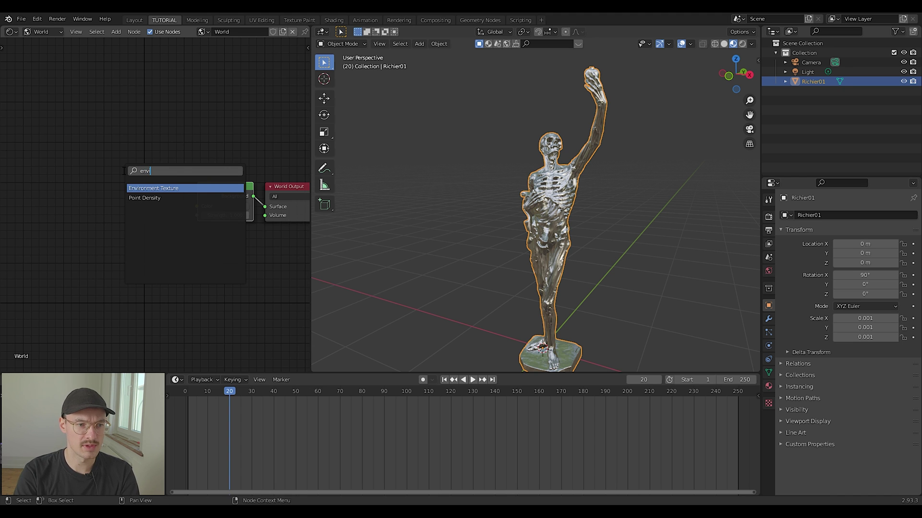
{"action": "key", "text": "Return"}
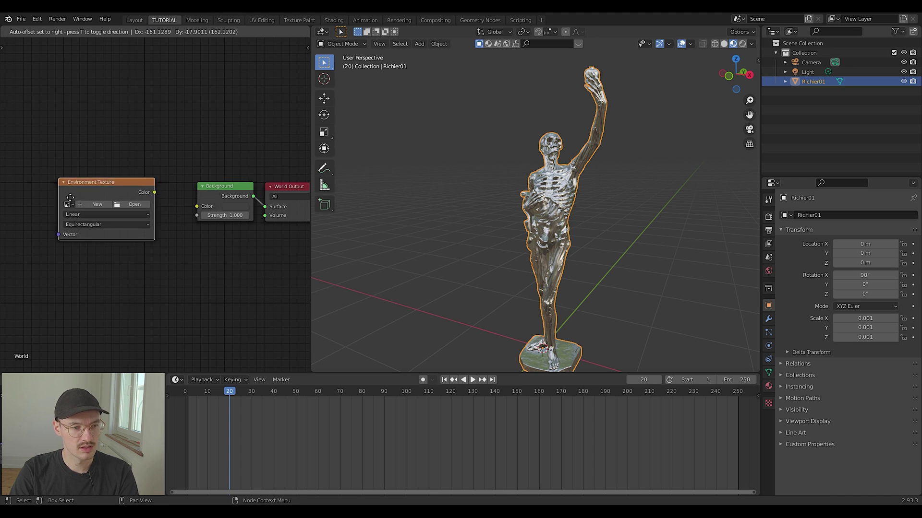
{"action": "left_click", "coordinate": [79, 200]}
{"action": "left_click_drag", "start_coordinate": [159, 194], "coordinate": [213, 186]}
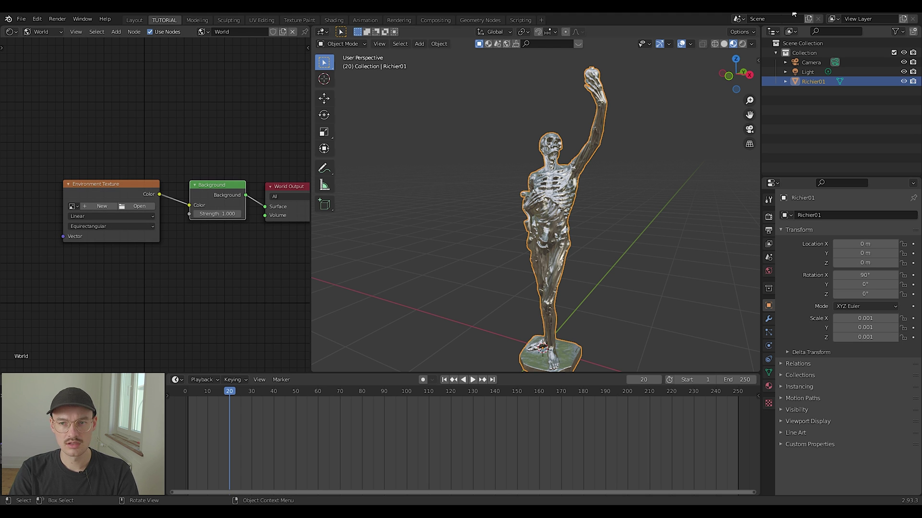
Step: Turn on Rendered viewport shading, showing magenta for the missing environment image
{"action": "left_click", "coordinate": [742, 43]}
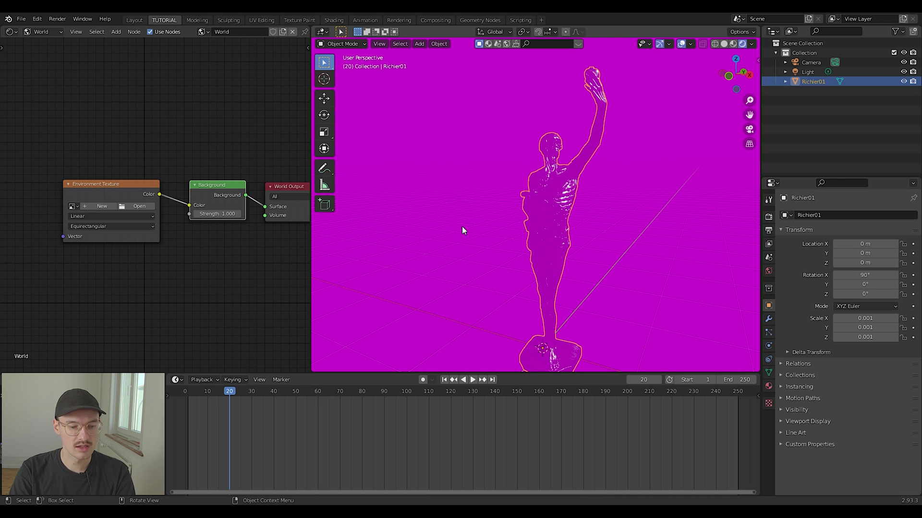
{"action": "middle_click_drag", "start_coordinate": [212, 234], "coordinate": [185, 244]}
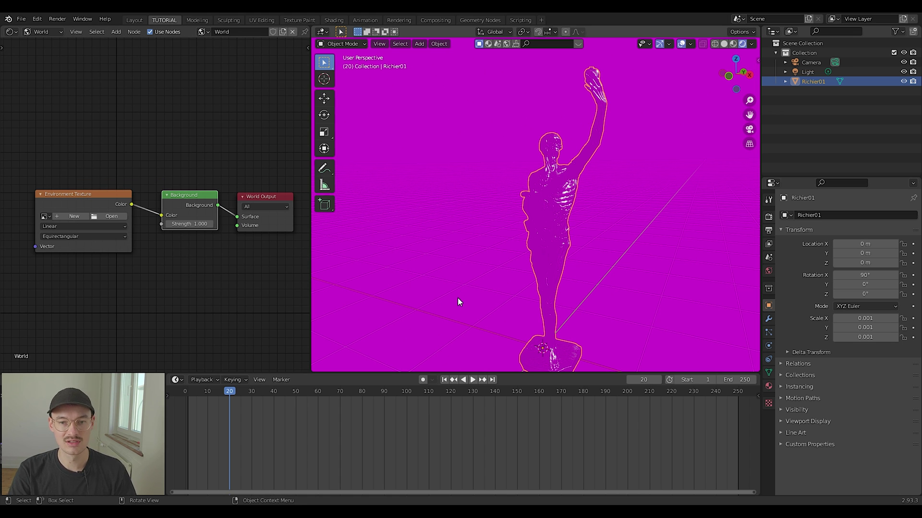
{"action": "left_click", "coordinate": [112, 216]}
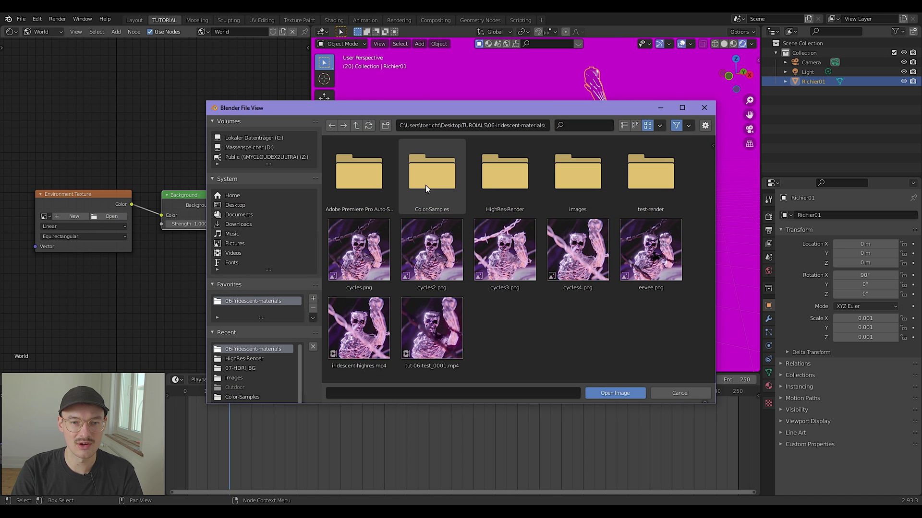
Step: Load the colourful swirl jpg from the images folder as the World environment image
{"action": "double_click", "coordinate": [587, 174]}
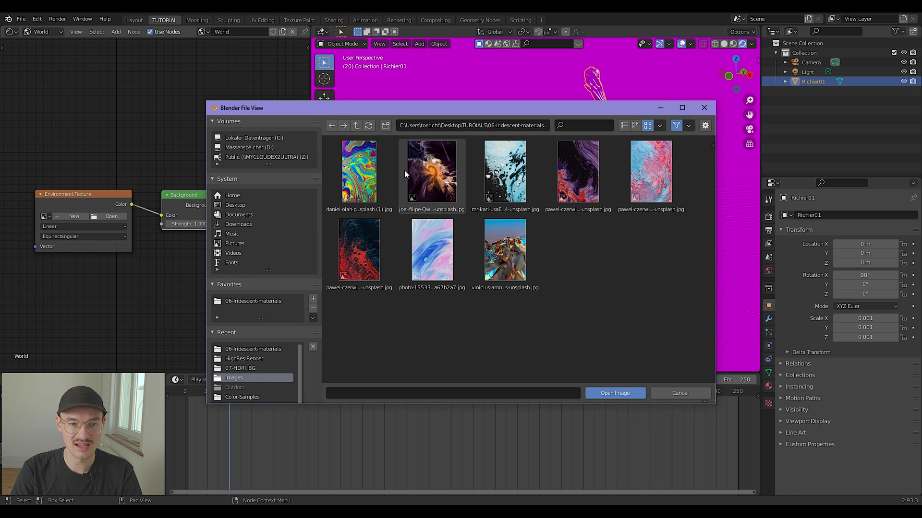
{"action": "left_click", "coordinate": [383, 176]}
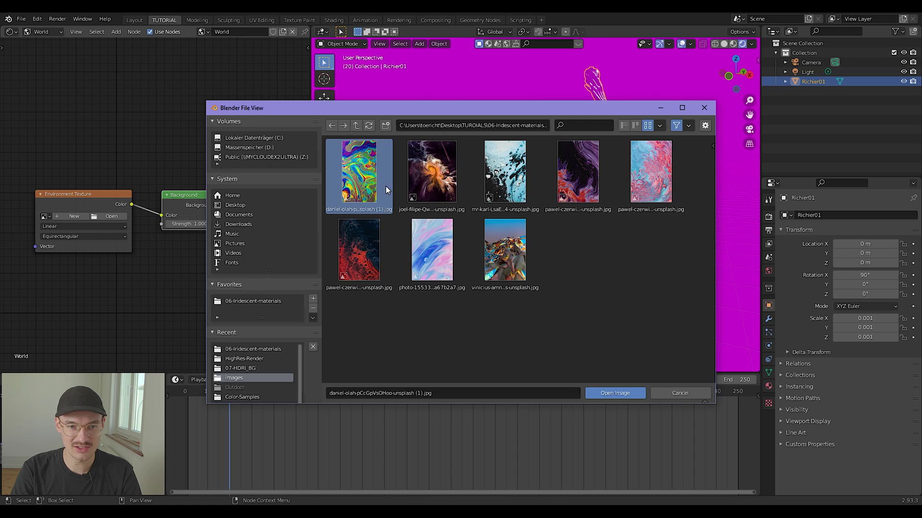
{"action": "left_click", "coordinate": [600, 393]}
{"action": "scroll", "coordinate": [537, 187], "scroll_direction": "up", "scroll_amount": 6}
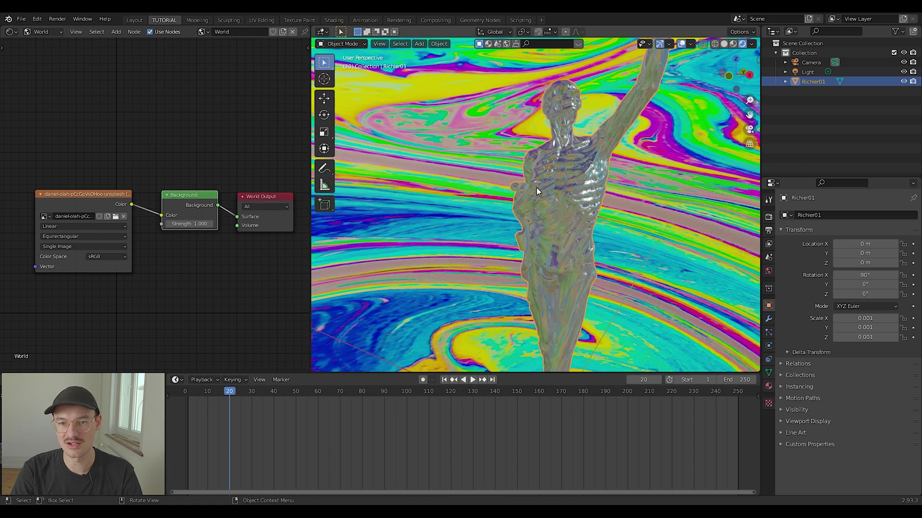
{"action": "middle_click_drag", "start_coordinate": [538, 223], "coordinate": [551, 241]}
Step: Switch the render engine to Cycles in Render Properties
{"action": "left_click", "coordinate": [580, 157]}
{"action": "middle_click_drag", "start_coordinate": [571, 126], "coordinate": [571, 154]}
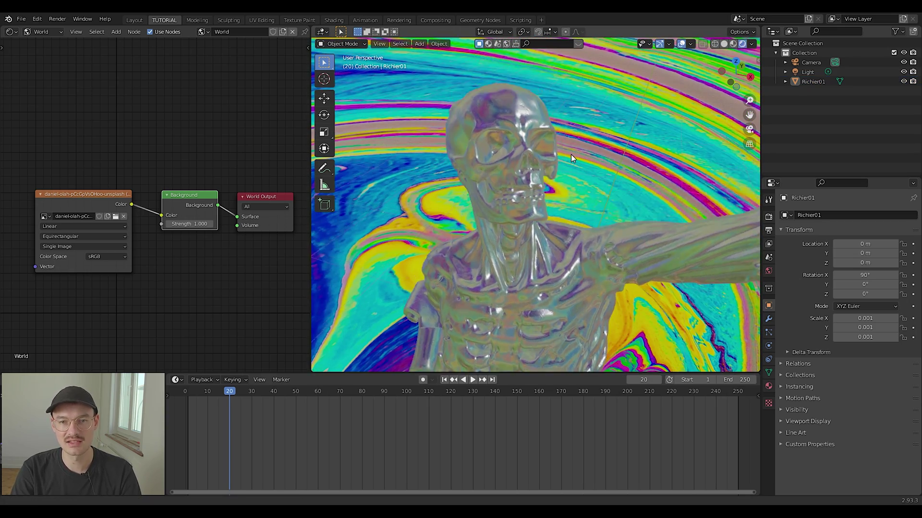
{"action": "left_click", "coordinate": [537, 153]}
{"action": "left_click", "coordinate": [768, 217]}
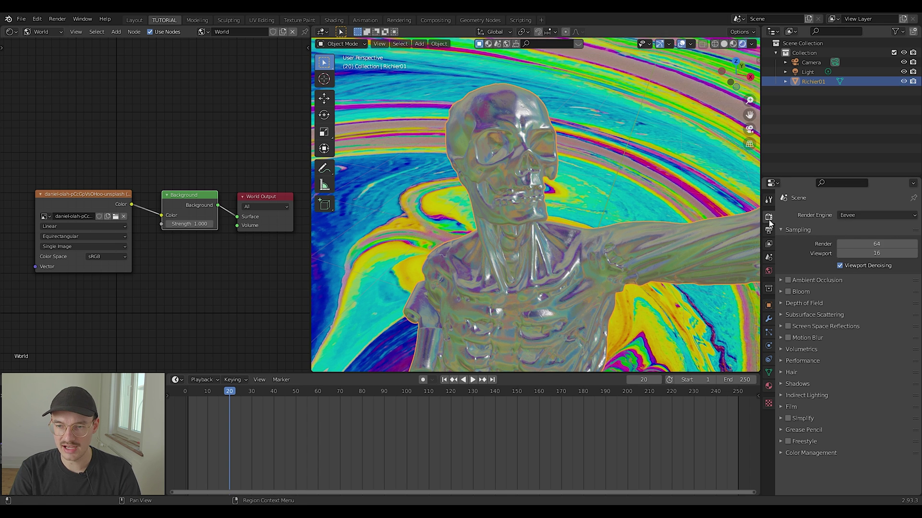
{"action": "left_click", "coordinate": [862, 215]}
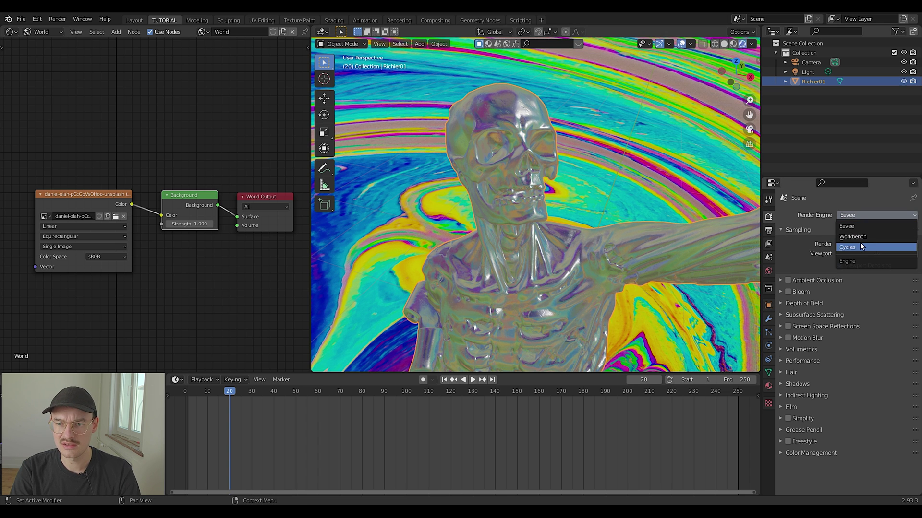
{"action": "left_click", "coordinate": [859, 246]}
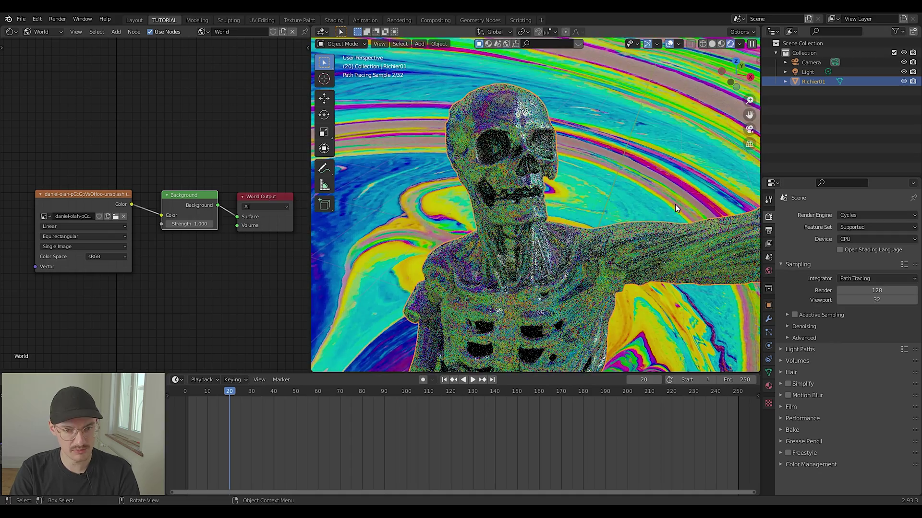
Step: Raise the World Background node's Strength from 1.000 to 2.300
{"action": "middle_click_drag", "start_coordinate": [454, 177], "coordinate": [497, 177]}
{"action": "scroll", "coordinate": [497, 178], "scroll_direction": "up", "scroll_amount": 3}
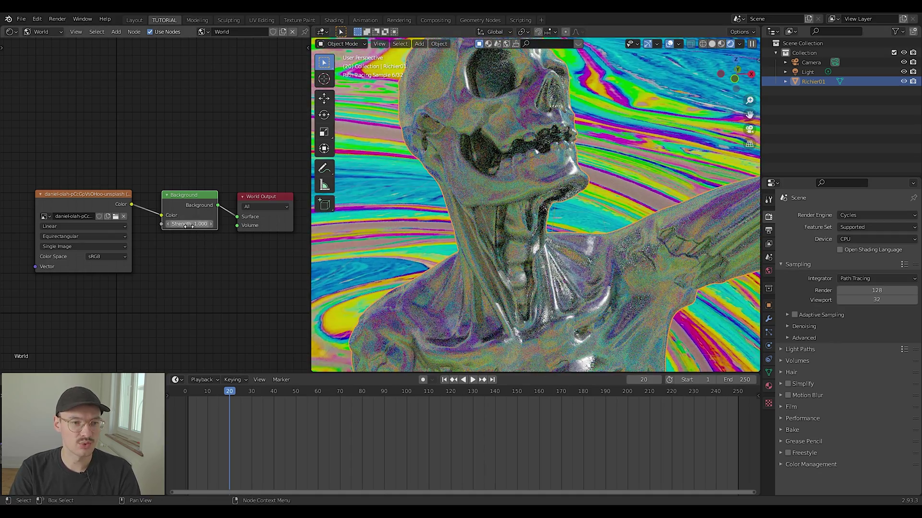
{"action": "left_click_drag", "start_coordinate": [192, 223], "coordinate": [211, 224]}
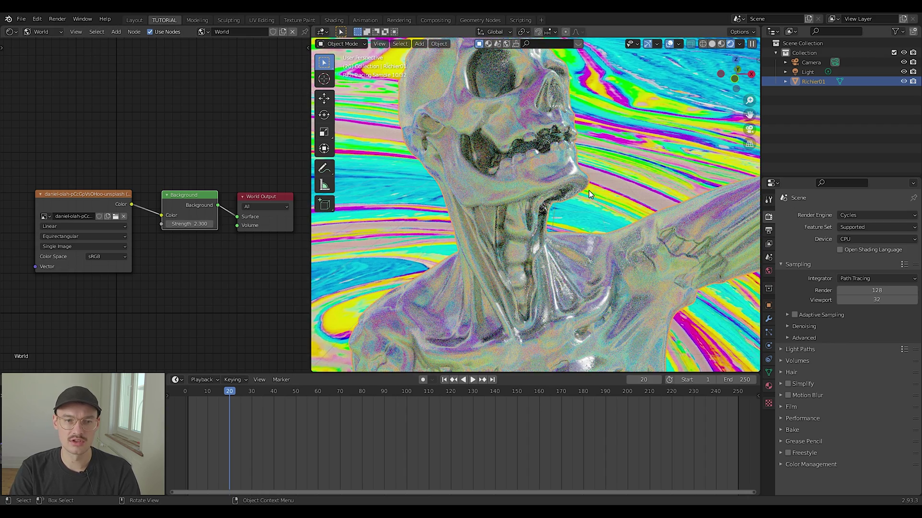
{"action": "scroll", "coordinate": [588, 190], "scroll_direction": "down", "scroll_amount": 4}
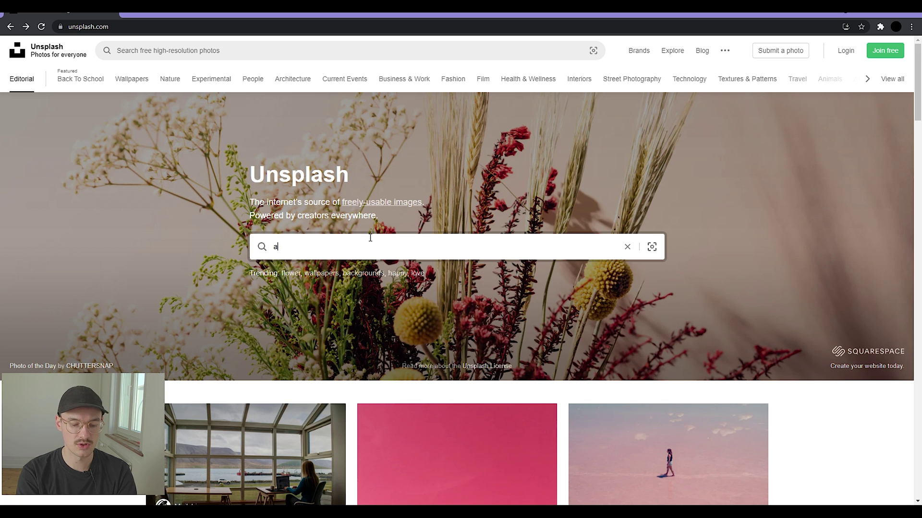
Step: Search Unsplash for 'abstract color' and scroll through the photo results
{"action": "type", "text": " color"}
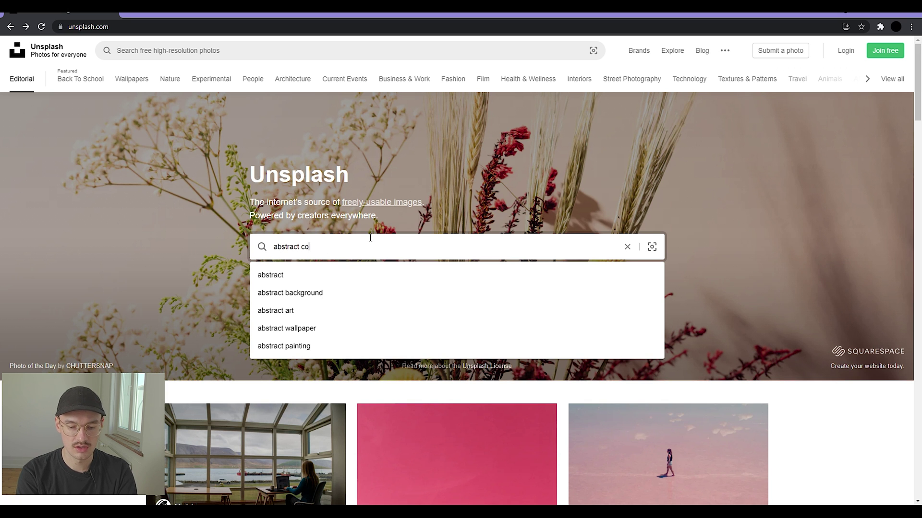
{"action": "key", "text": "Return"}
{"action": "scroll", "coordinate": [877, 383], "scroll_direction": "down", "scroll_amount": 4}
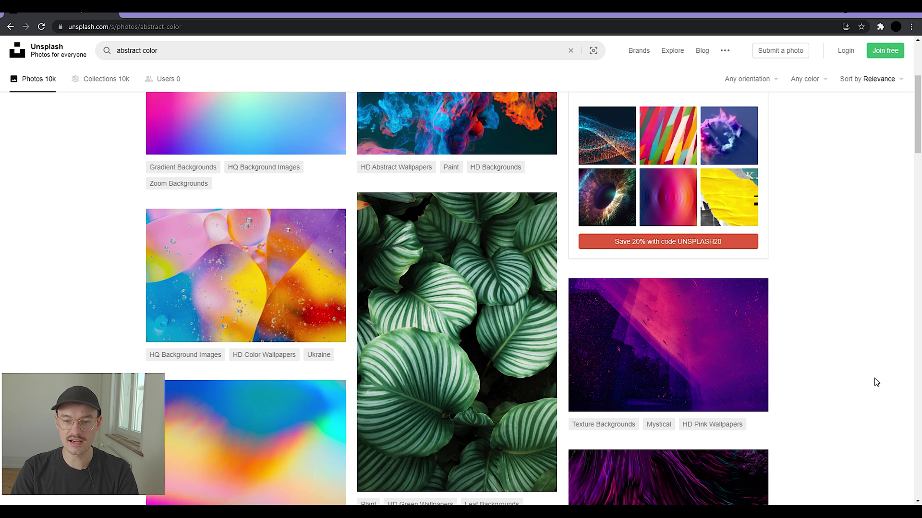
{"action": "scroll", "coordinate": [877, 383], "scroll_direction": "down", "scroll_amount": 12}
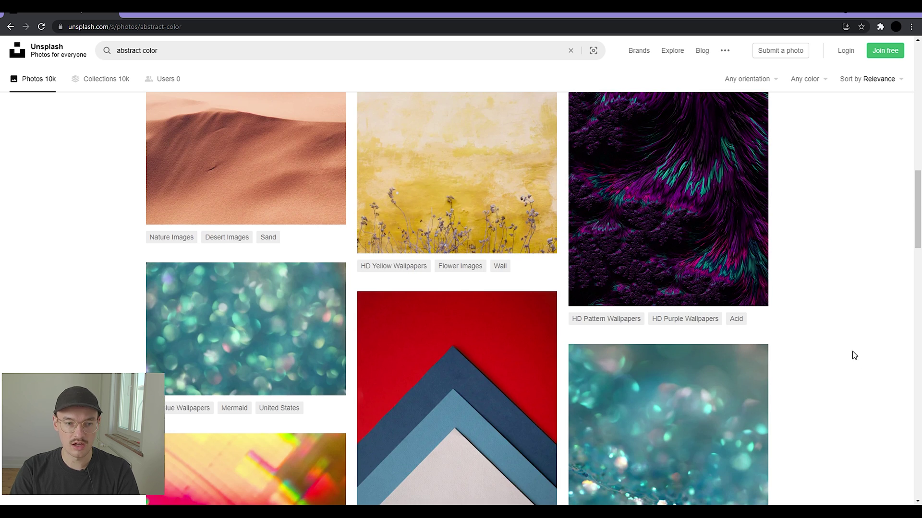
{"action": "scroll", "coordinate": [850, 353], "scroll_direction": "down", "scroll_amount": 7}
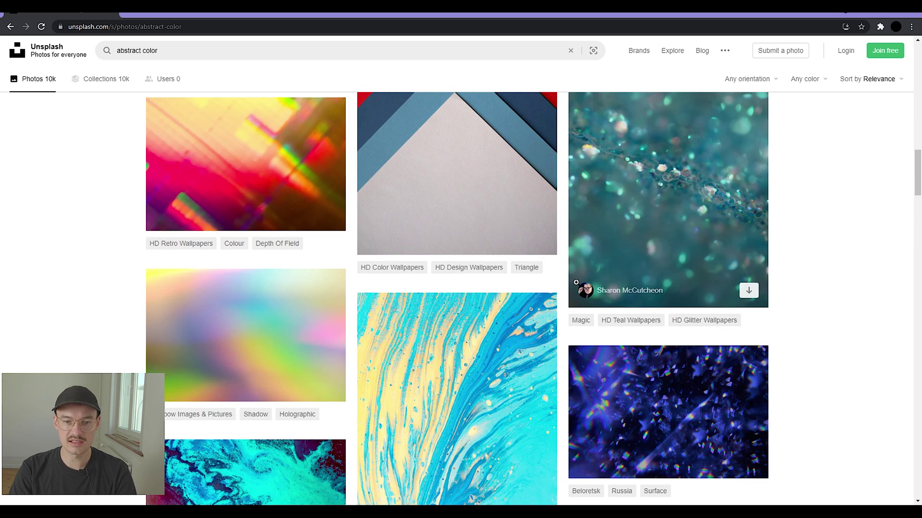
{"action": "scroll", "coordinate": [613, 293], "scroll_direction": "down", "scroll_amount": 8}
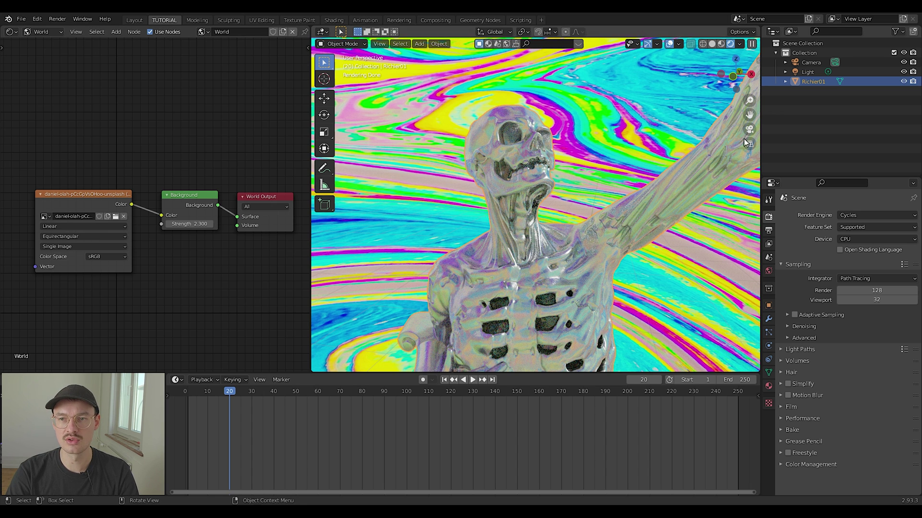
Step: View through the camera and enable depth of field at 1.2 m with a lower F-Stop
{"action": "left_click", "coordinate": [811, 63]}
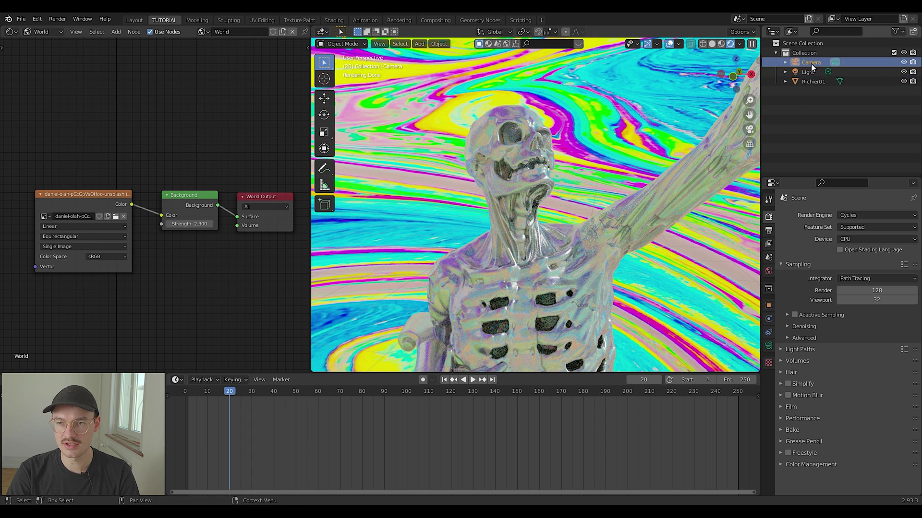
{"action": "left_click", "coordinate": [749, 129]}
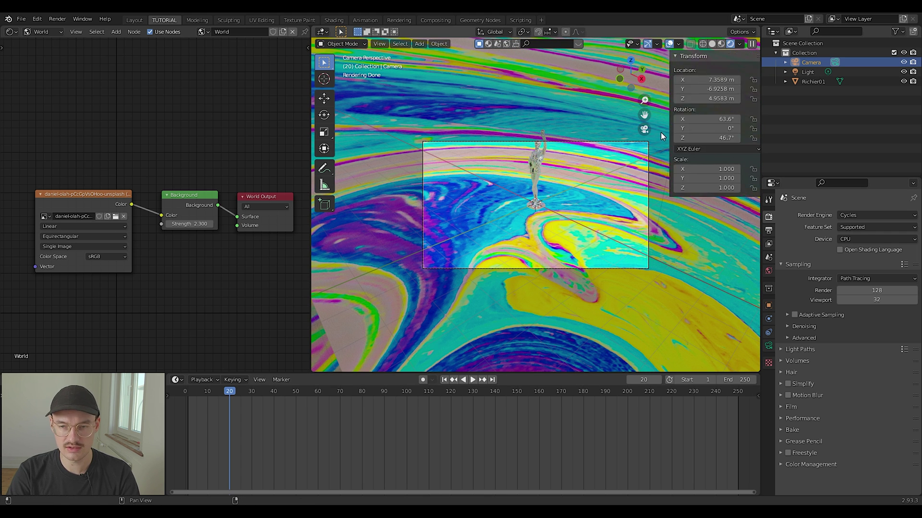
{"action": "key", "text": "Home"}
{"action": "left_click", "coordinate": [769, 345]}
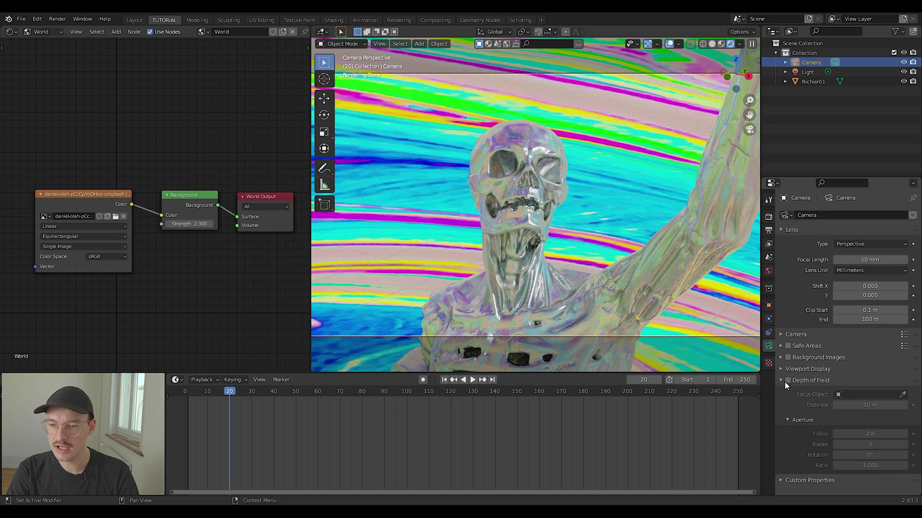
{"action": "left_click", "coordinate": [788, 380]}
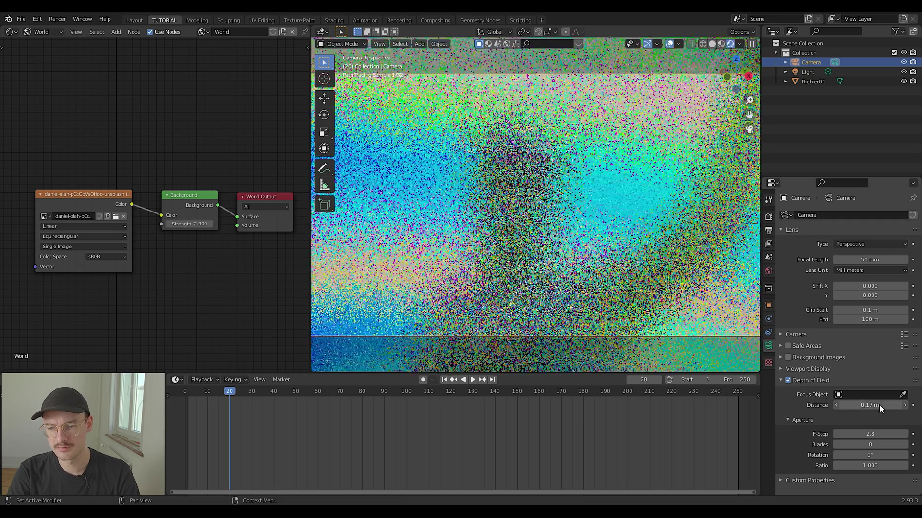
{"action": "left_click_drag", "start_coordinate": [879, 404], "coordinate": [911, 405]}
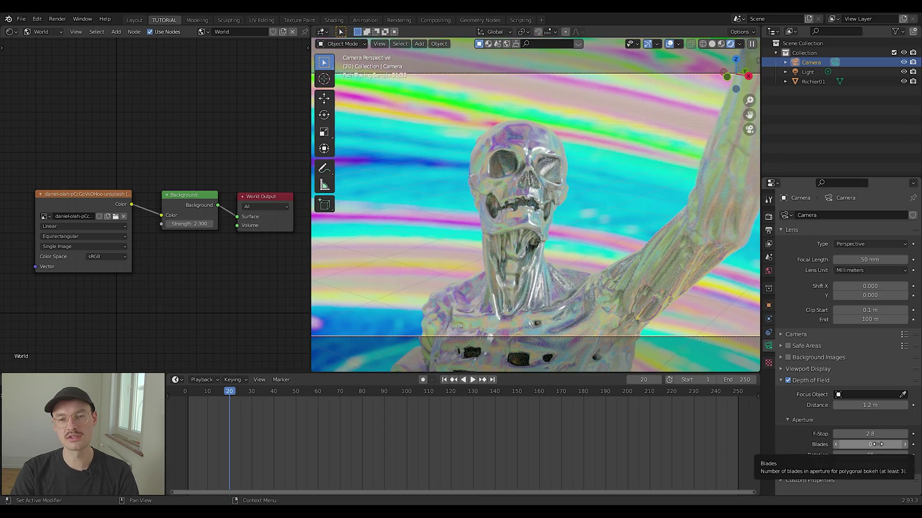
{"action": "left_click_drag", "start_coordinate": [879, 433], "coordinate": [856, 433]}
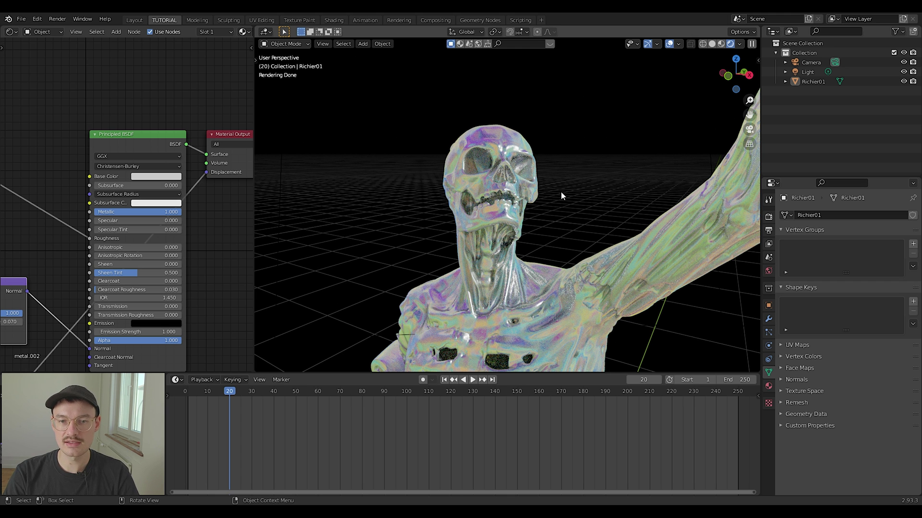
Step: Disconnect the Principled BSDF Roughness link and lower Roughness to 0.055
{"action": "mouse_move", "coordinate": [569, 182]}
{"action": "middle_mouse_down"}
{"action": "mouse_move", "coordinate": [512, 159]}
{"action": "mouse_move", "coordinate": [552, 186]}
{"action": "middle_mouse_up"}
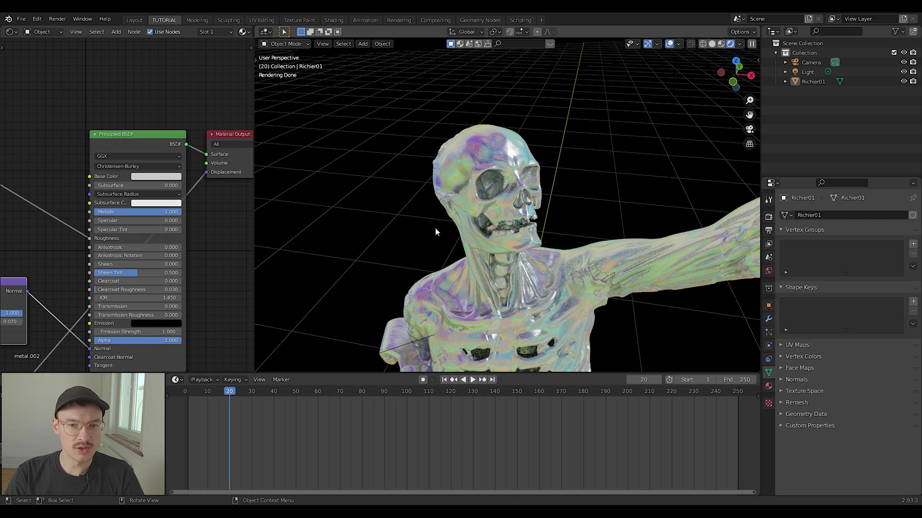
{"action": "scroll", "coordinate": [435, 232], "scroll_direction": "up", "scroll_amount": 3}
{"action": "middle_click_drag", "start_coordinate": [436, 205], "coordinate": [451, 171]}
{"action": "scroll", "coordinate": [452, 171], "scroll_direction": "up", "scroll_amount": 2}
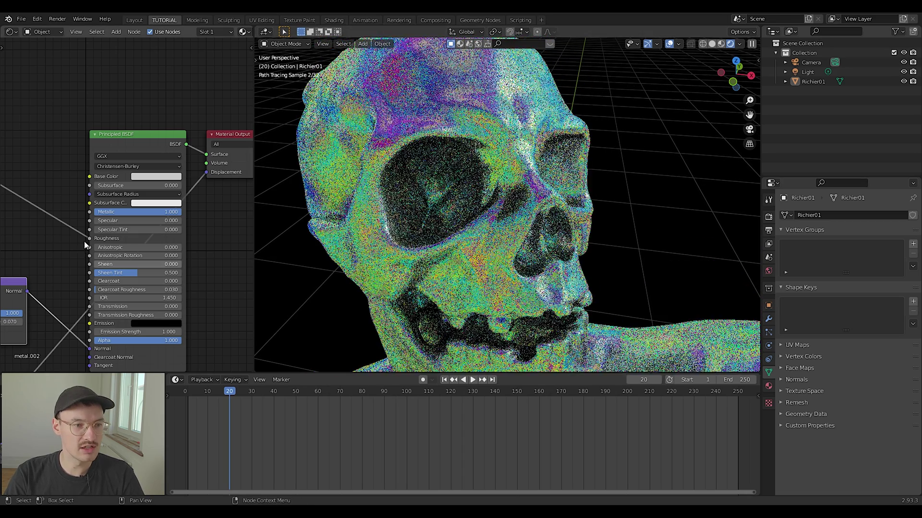
{"action": "left_click_drag", "start_coordinate": [89, 238], "coordinate": [73, 238]}
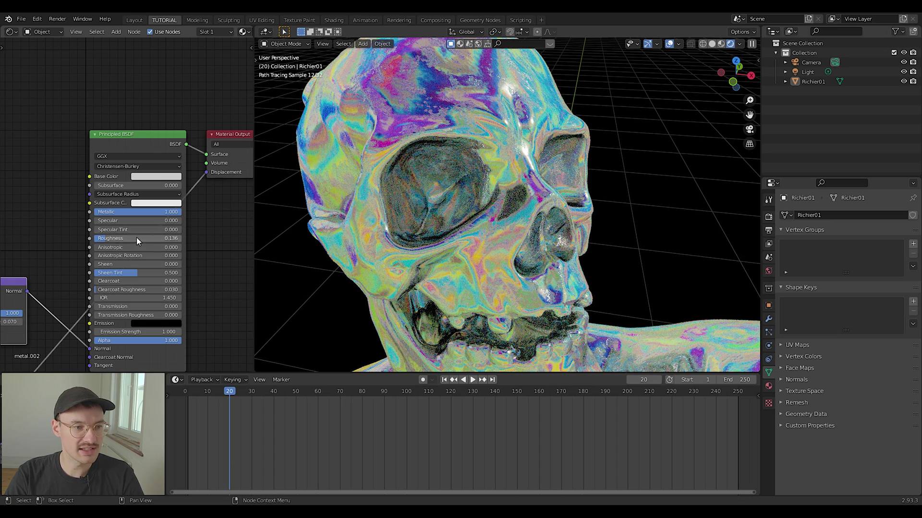
{"action": "left_click_drag", "start_coordinate": [136, 238], "coordinate": [105, 243]}
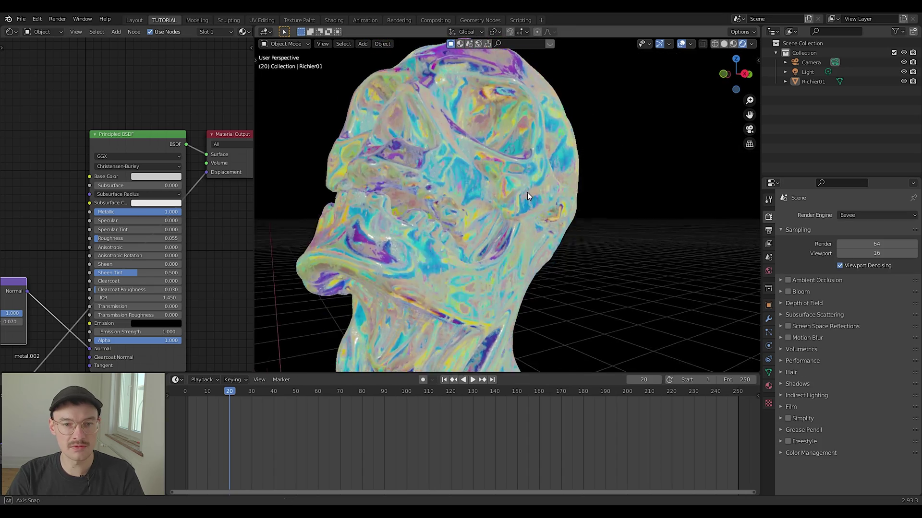
Step: Fine-tune Roughness up and back down, settling at 0.141 for crisp reflections
{"action": "middle_click_drag", "start_coordinate": [527, 192], "coordinate": [537, 222]}
{"action": "left_click_drag", "start_coordinate": [103, 240], "coordinate": [161, 240]}
{"action": "mouse_move", "coordinate": [483, 237]}
{"action": "middle_mouse_down"}
{"action": "mouse_move", "coordinate": [419, 208]}
{"action": "mouse_move", "coordinate": [418, 181]}
{"action": "mouse_move", "coordinate": [517, 243]}
{"action": "mouse_move", "coordinate": [509, 227]}
{"action": "mouse_move", "coordinate": [471, 228]}
{"action": "middle_mouse_up"}
{"action": "scroll", "coordinate": [515, 238], "scroll_direction": "up", "scroll_amount": 4}
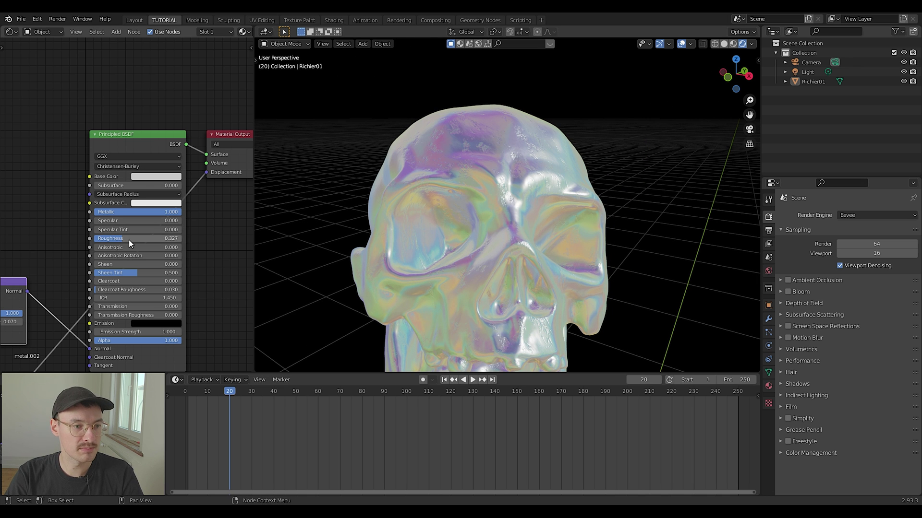
{"action": "mouse_move", "coordinate": [129, 239]}
{"action": "left_mouse_down"}
{"action": "mouse_move", "coordinate": [100, 238]}
{"action": "mouse_move", "coordinate": [113, 239]}
{"action": "left_mouse_up"}
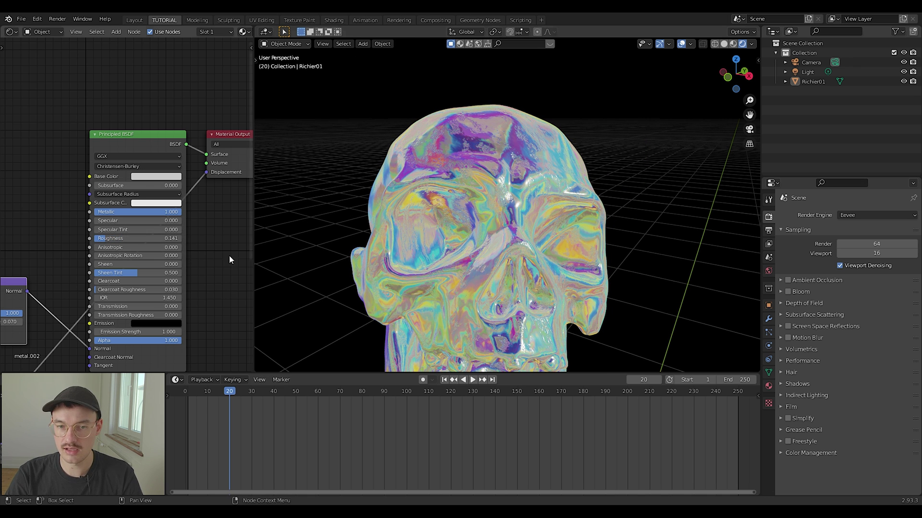
Step: Load the purple-and-orange abstract image into the World's Environment Texture node
{"action": "left_click", "coordinate": [34, 32]}
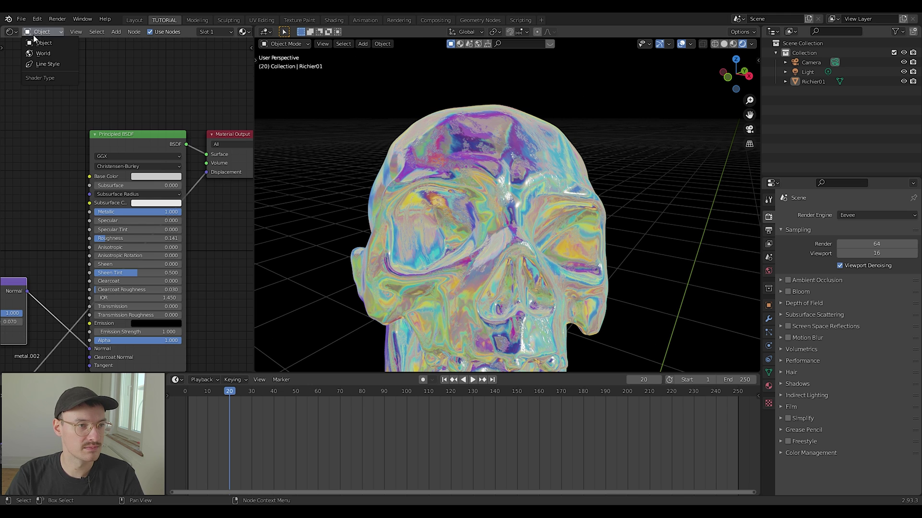
{"action": "left_click", "coordinate": [41, 54]}
{"action": "left_click", "coordinate": [186, 162]}
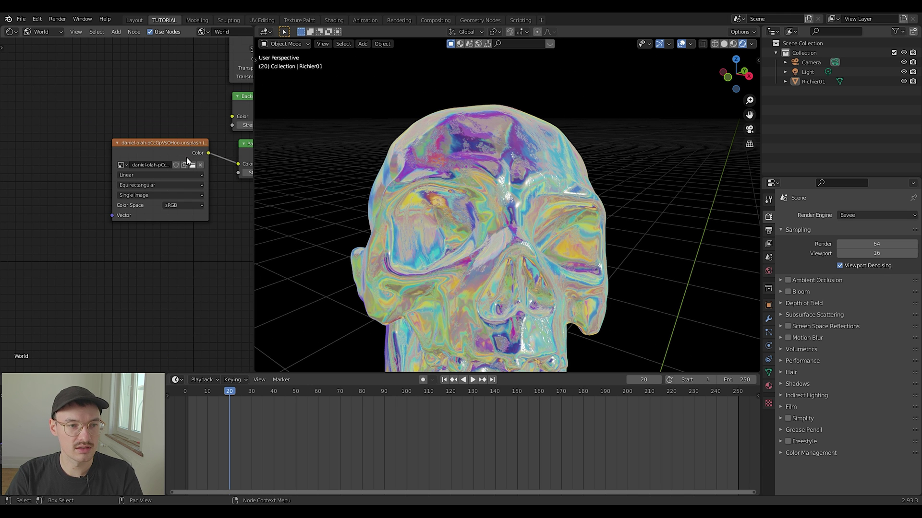
{"action": "left_click", "coordinate": [193, 165]}
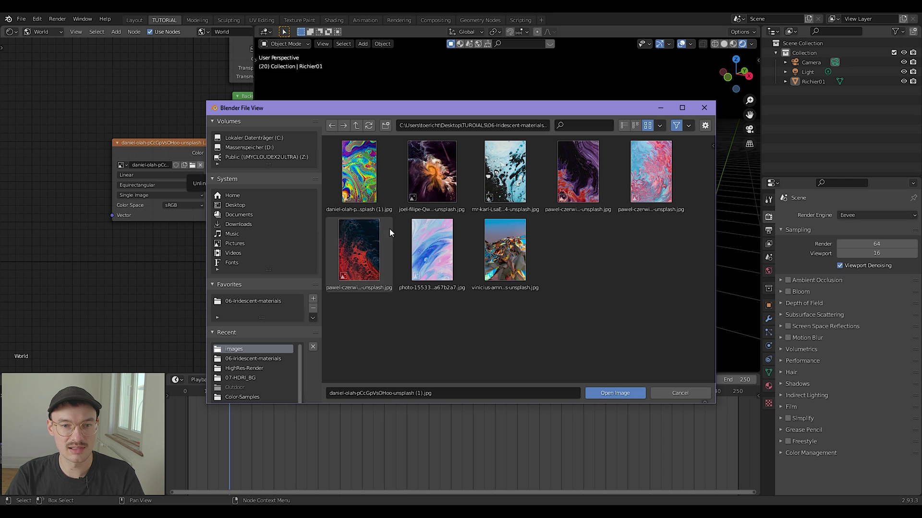
{"action": "left_click", "coordinate": [577, 175]}
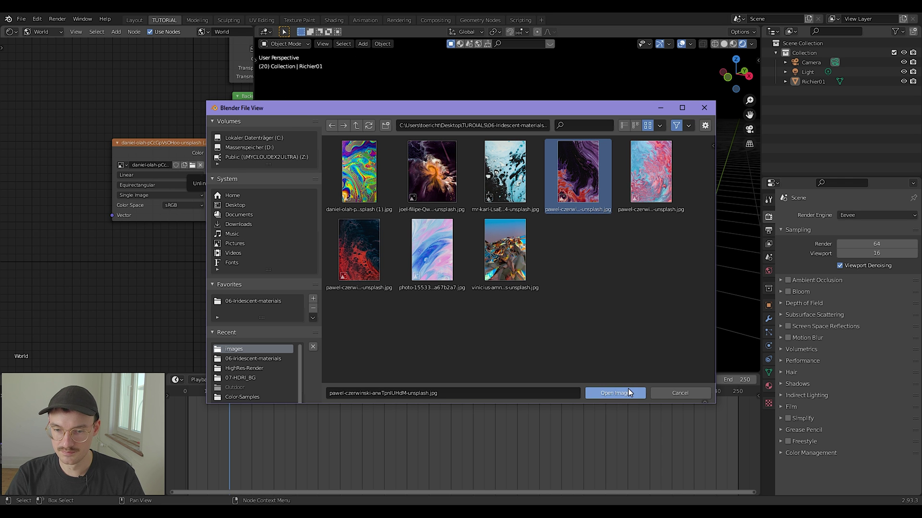
{"action": "left_click", "coordinate": [628, 391]}
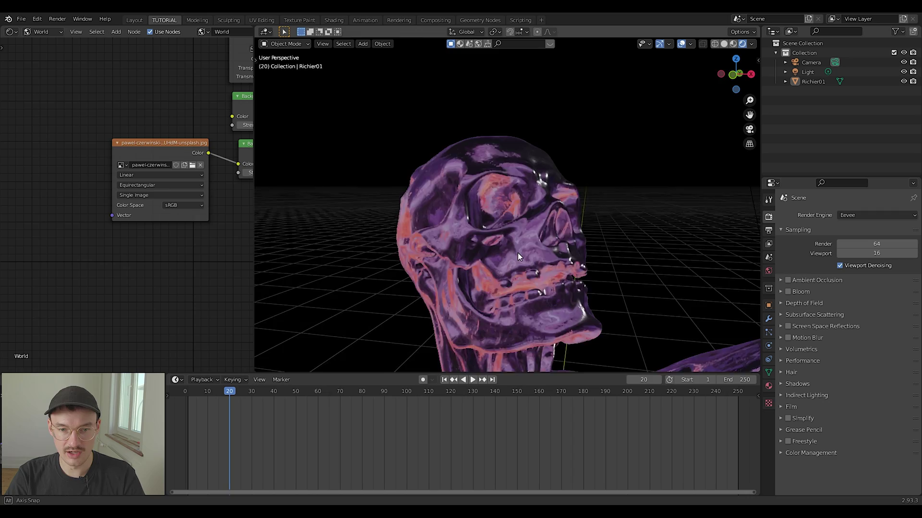